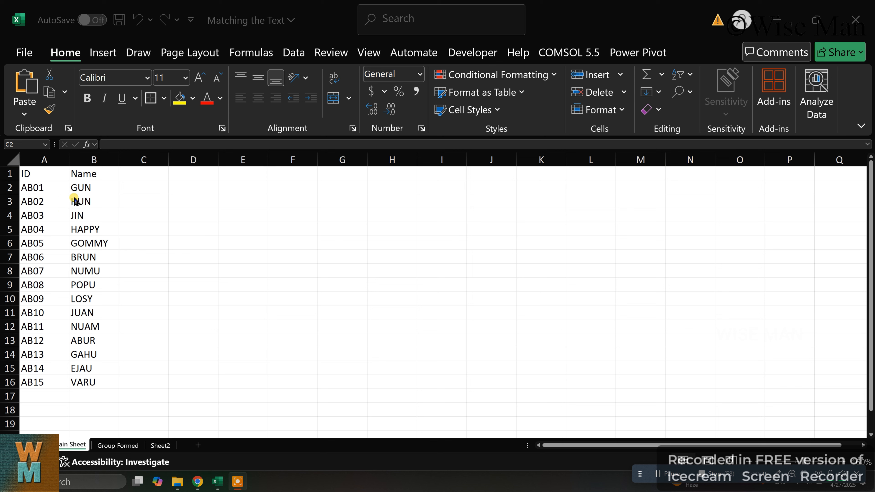
pyautogui.click(42, 175)
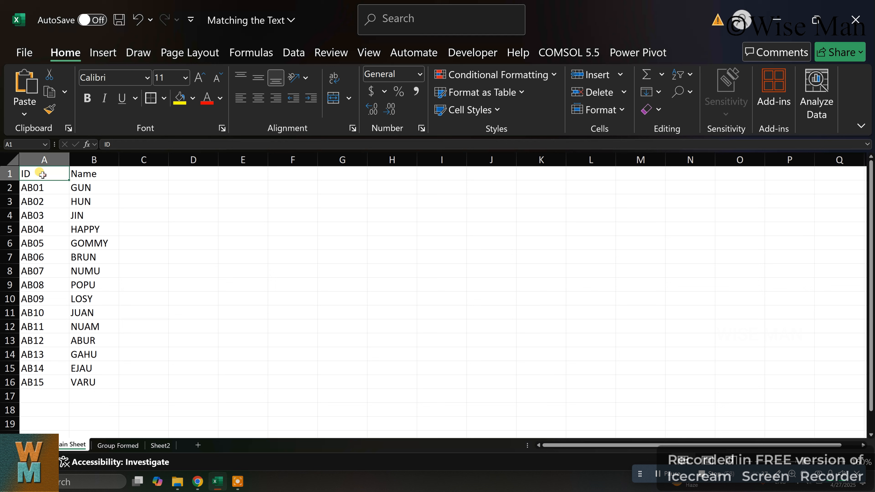
pyautogui.click(43, 172)
pyautogui.moveTo(32, 188); pyautogui.dragTo(40, 370)
pyautogui.click(75, 174)
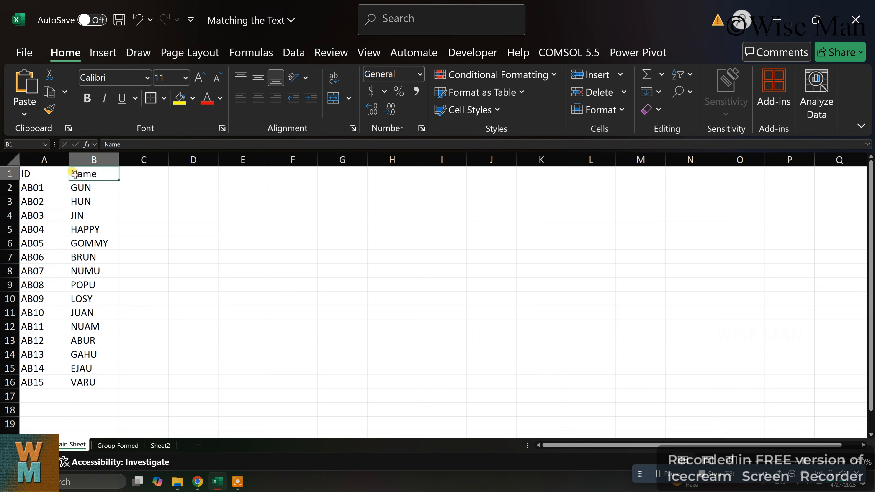
# - Make the ID and Name headers in A1 and B1 bold
pyautogui.click(41, 173)
pyautogui.click(87, 99)
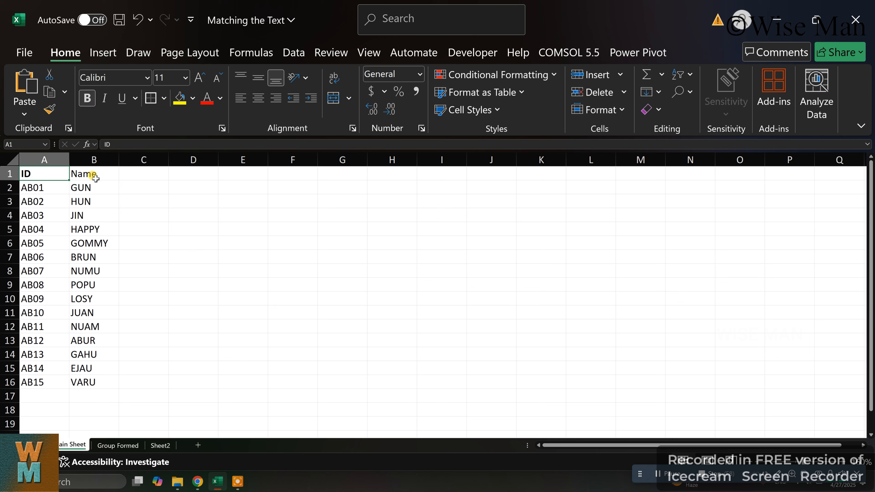
pyautogui.click(95, 176)
pyautogui.click(87, 98)
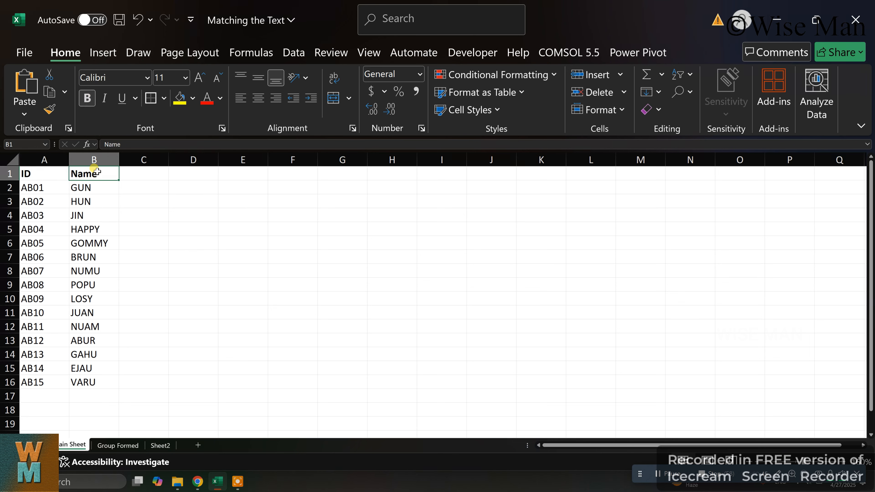
# - Compare the ID and Name lists on the Main Sheet and Group Formed sheets, and read the COUNTIF note on Sheet2
pyautogui.moveTo(84, 189); pyautogui.dragTo(47, 378)
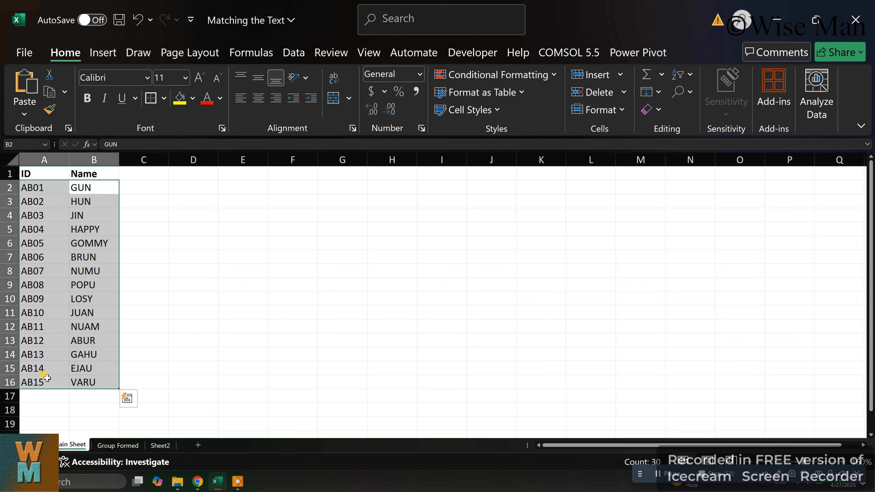
pyautogui.click(117, 445)
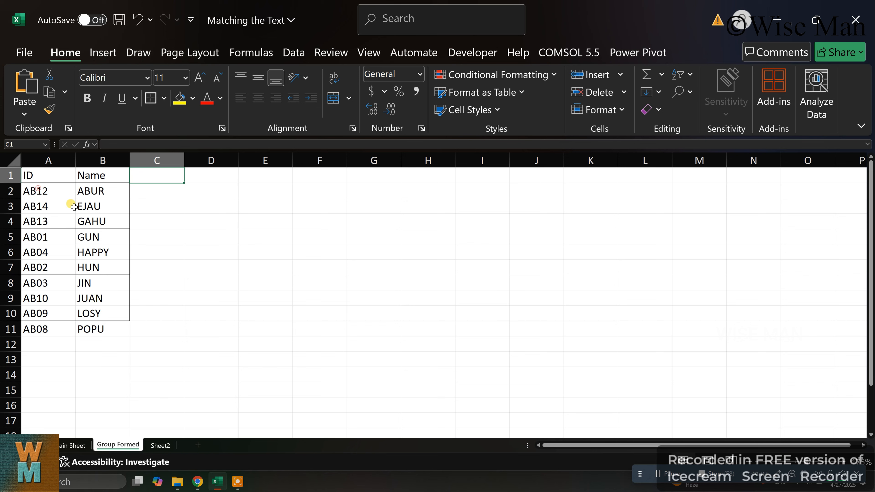
pyautogui.moveTo(37, 189); pyautogui.dragTo(98, 327)
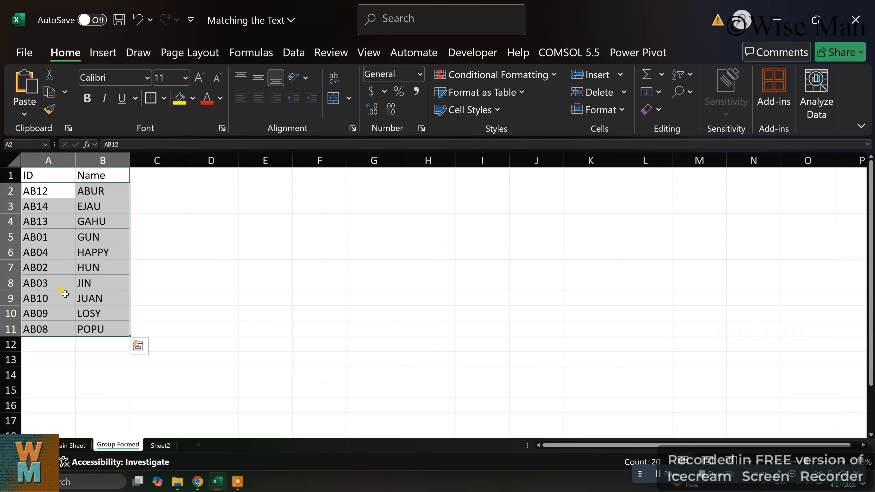
pyautogui.click(72, 446)
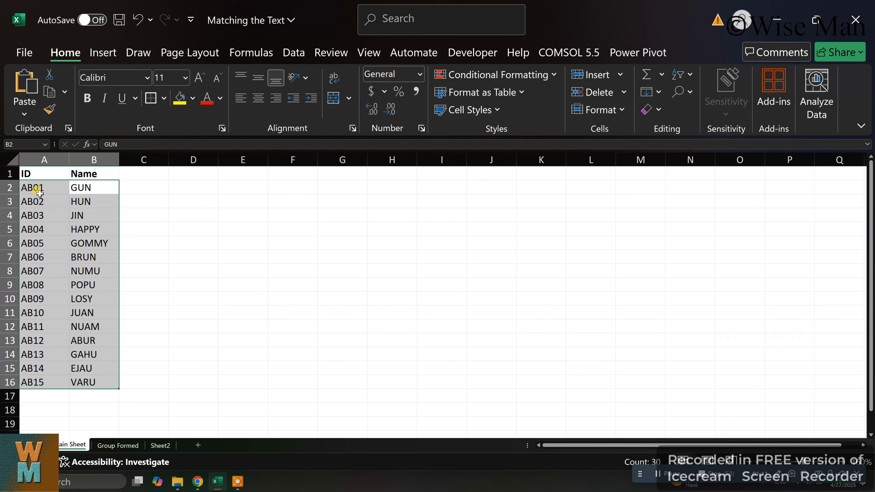
pyautogui.click(135, 442)
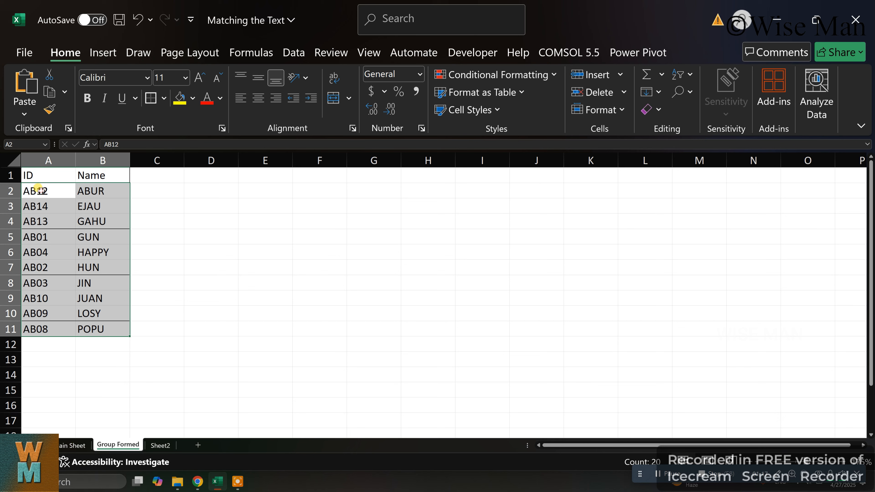
pyautogui.moveTo(36, 190); pyautogui.dragTo(100, 323)
pyautogui.click(80, 444)
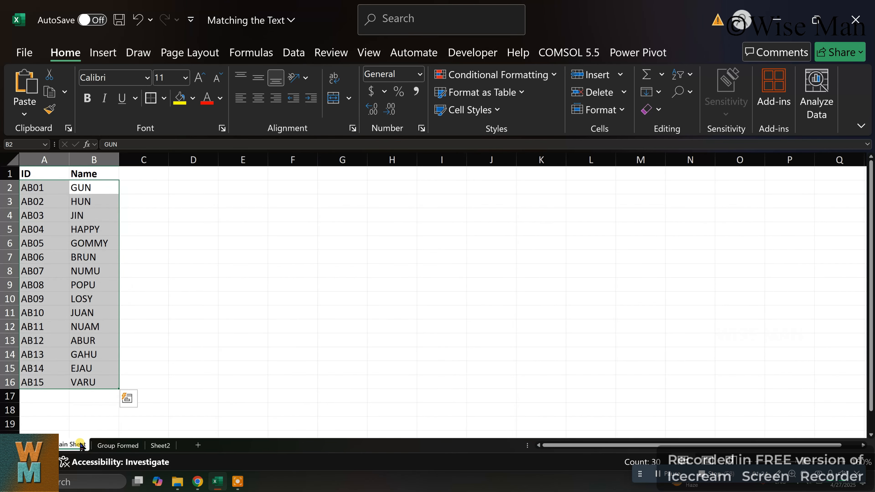
pyautogui.click(112, 445)
pyautogui.click(160, 445)
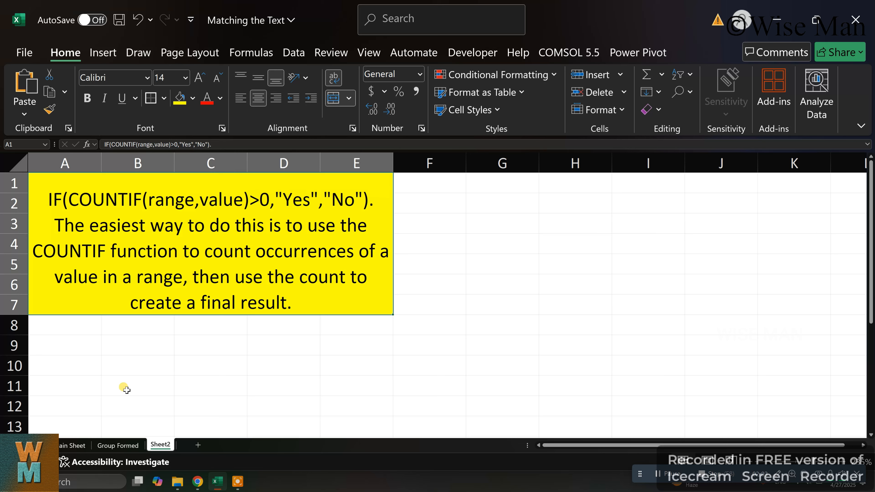
# - On the Main Sheet, enter the header "Date Yes or No" in C1 and fit column C's width to it
pyautogui.click(76, 445)
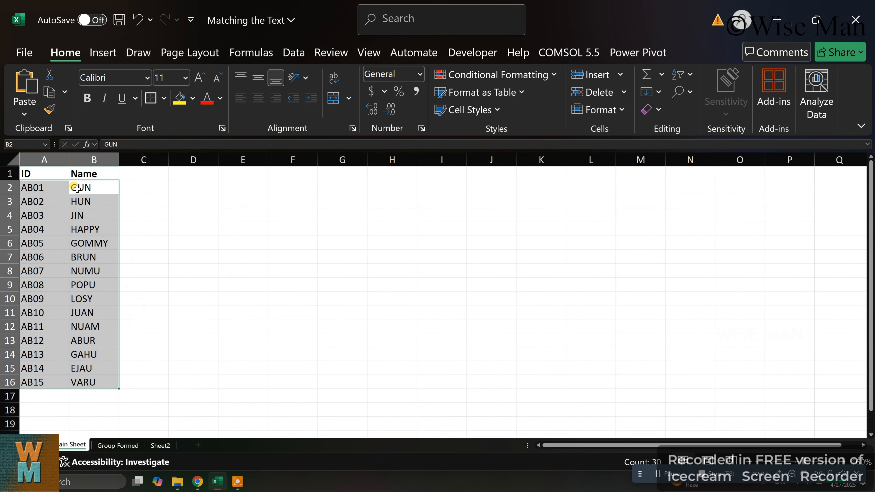
pyautogui.click(151, 187)
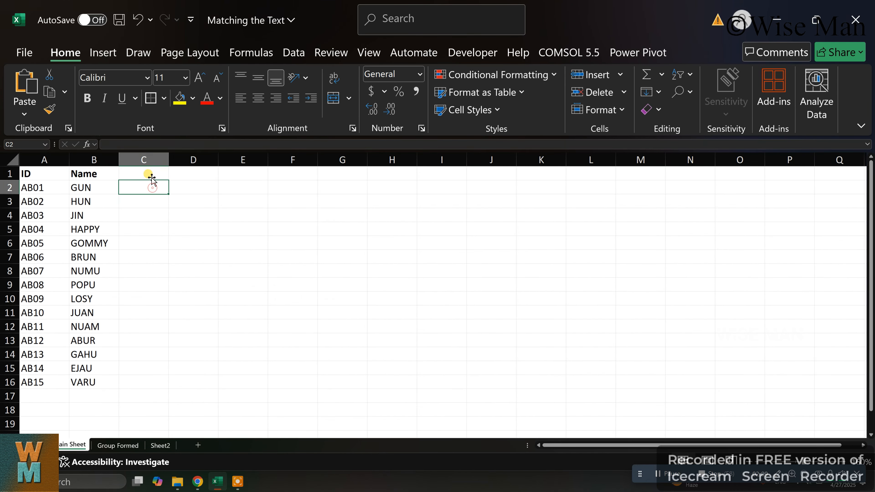
pyautogui.click(148, 176)
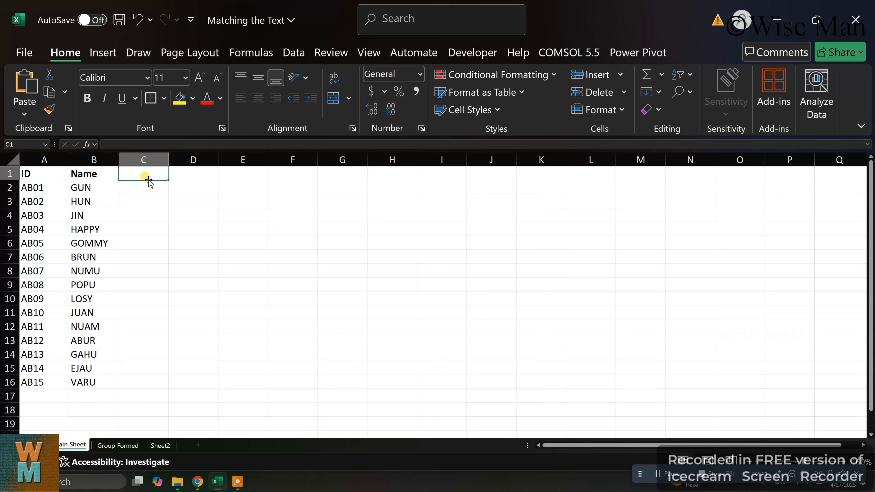
pyautogui.write('Date')
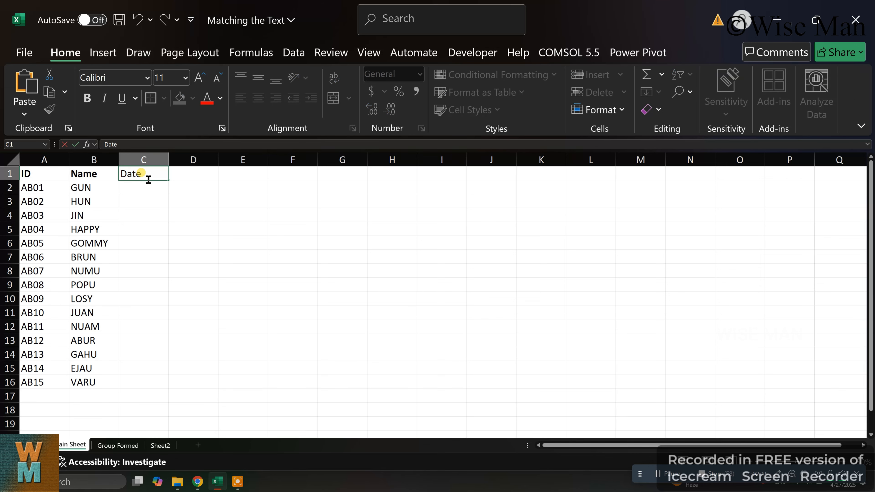
pyautogui.write(' Yes or No')
pyautogui.click(143, 200)
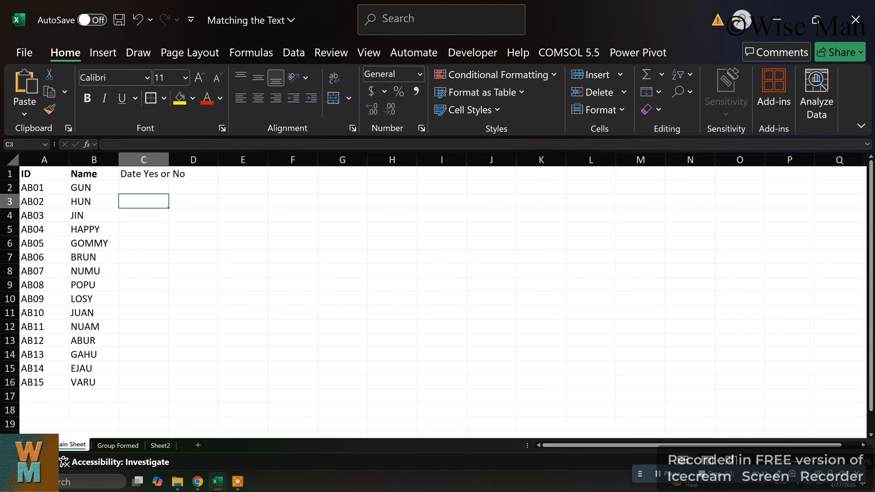
pyautogui.doubleClick(167, 160)
# - Start an IF formula in C2 with a nested COUNTIF whose range is A2:A11 on the Group Formed sheet
pyautogui.click(167, 184)
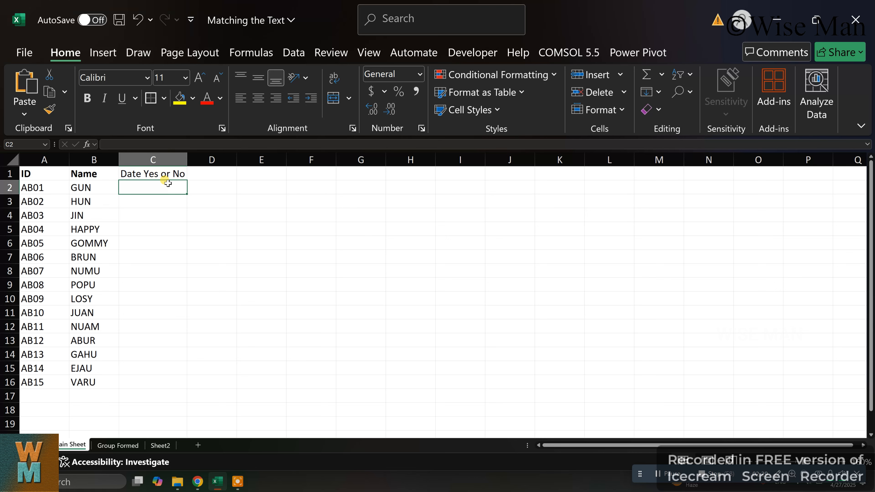
pyautogui.write('=')
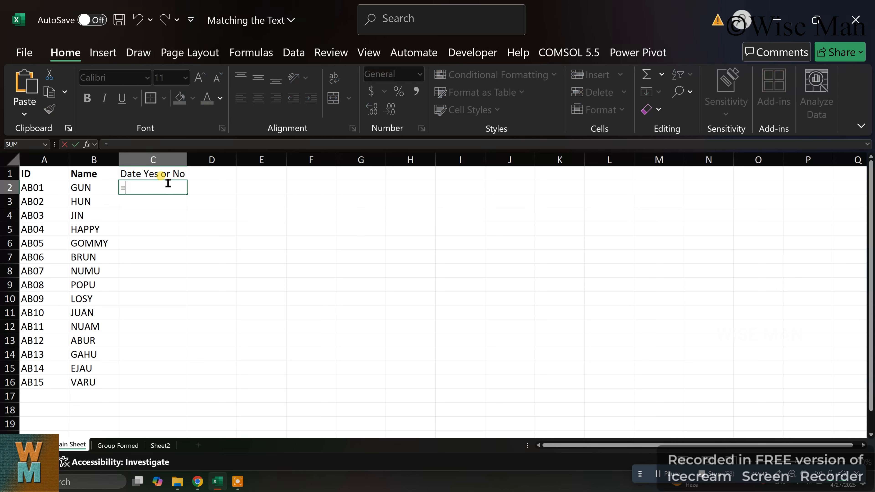
pyautogui.press('Escape')
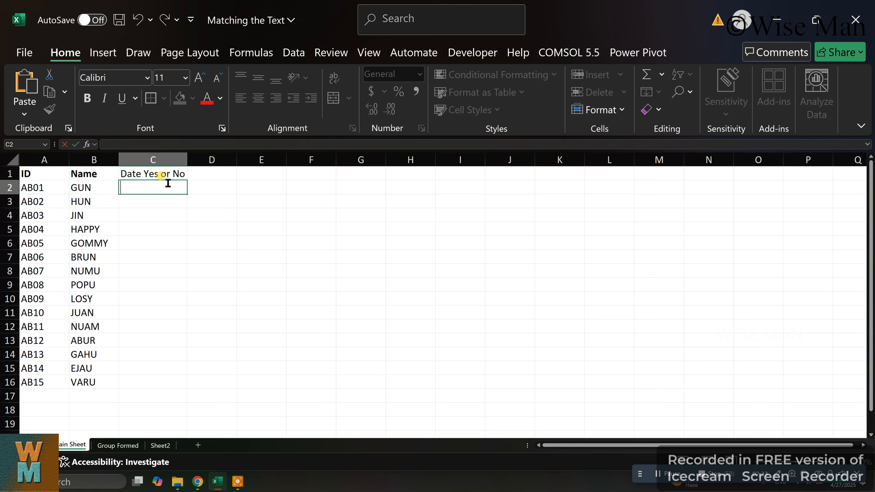
pyautogui.write('=')
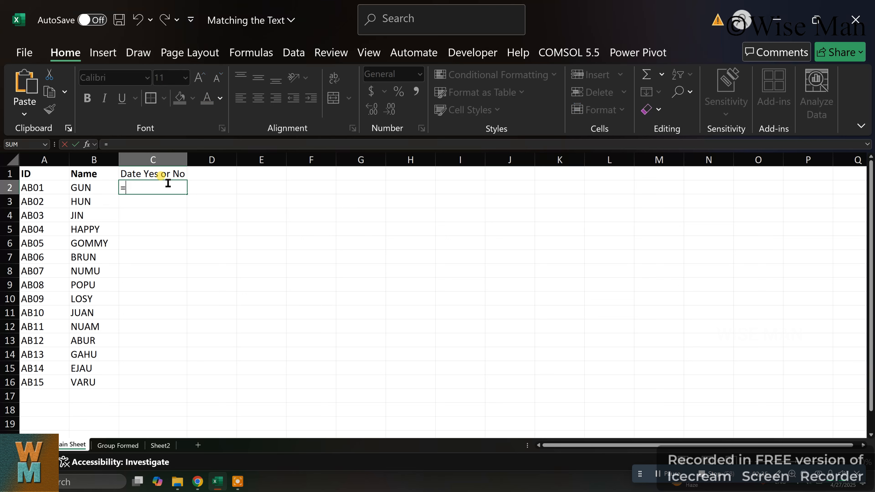
pyautogui.write('IF(')
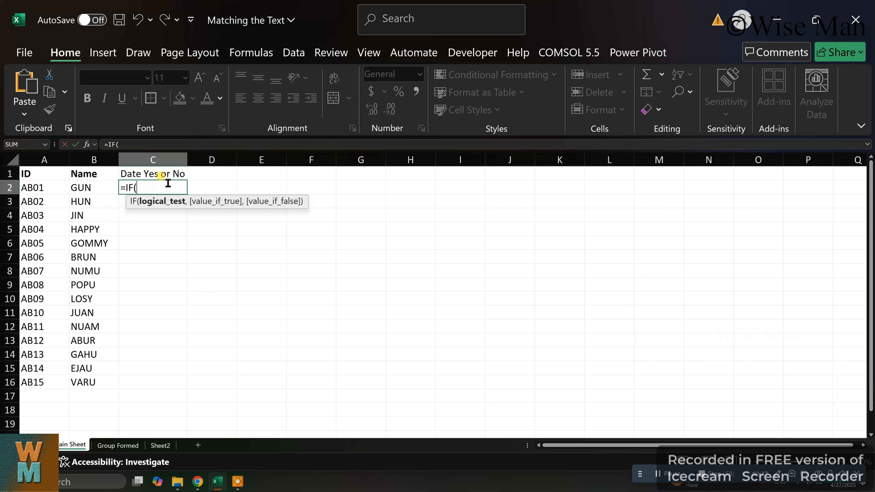
pyautogui.write('COUNTIF')
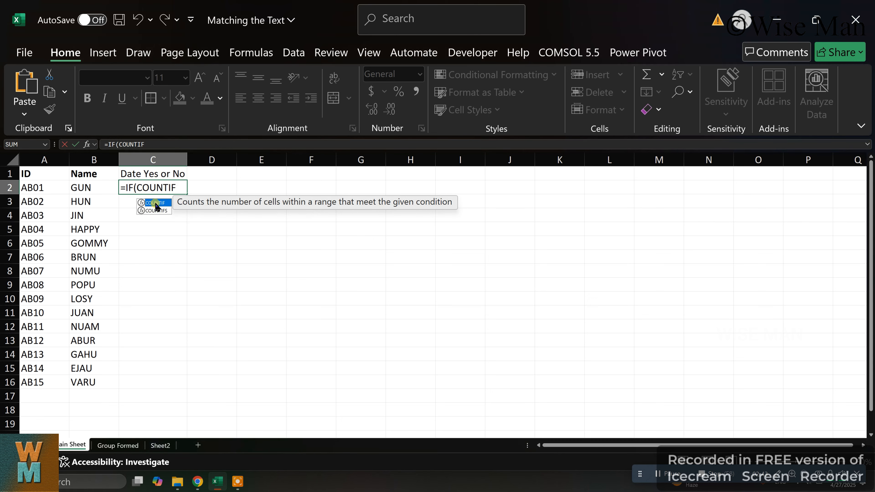
pyautogui.doubleClick(163, 204)
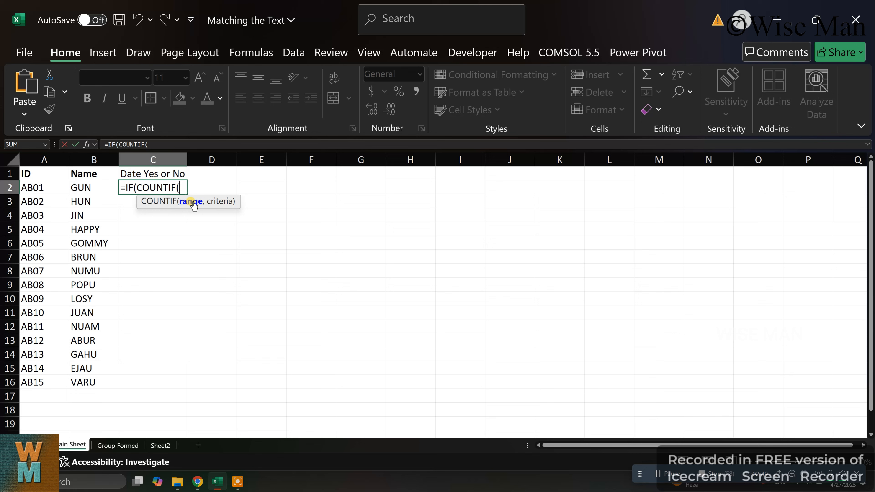
pyautogui.click(121, 445)
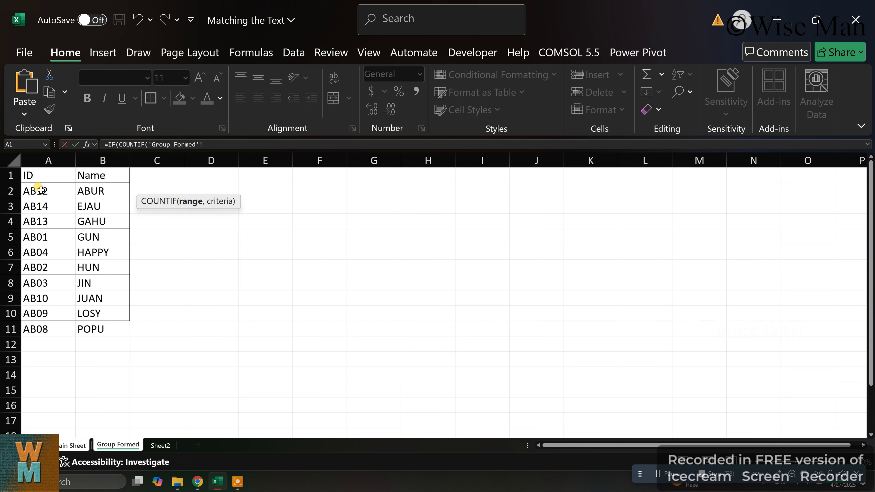
pyautogui.moveTo(40, 189); pyautogui.dragTo(55, 329)
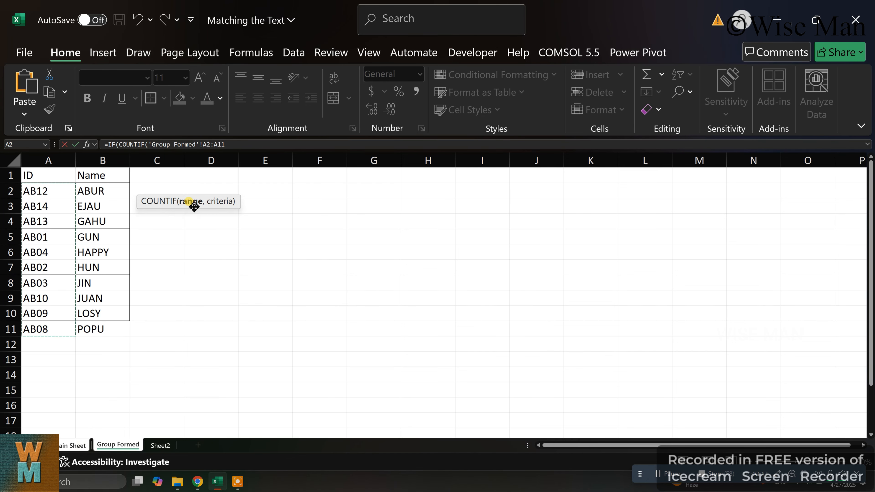
pyautogui.press('Return')
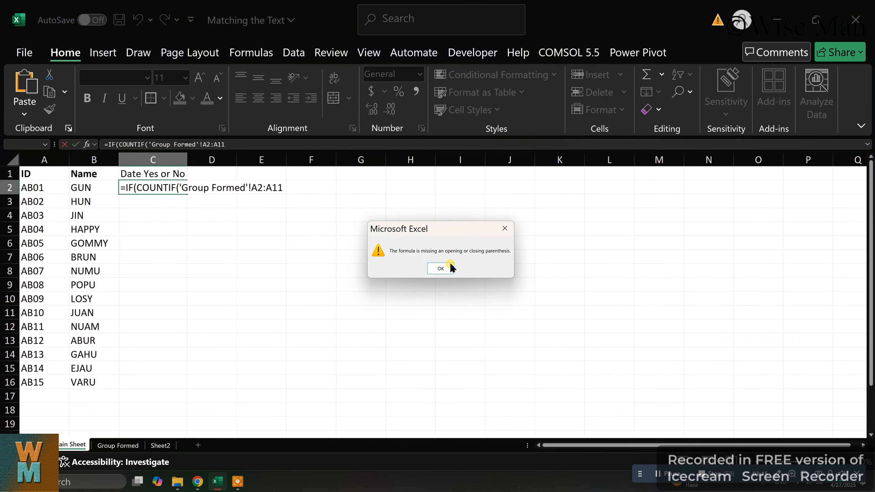
pyautogui.click(443, 270)
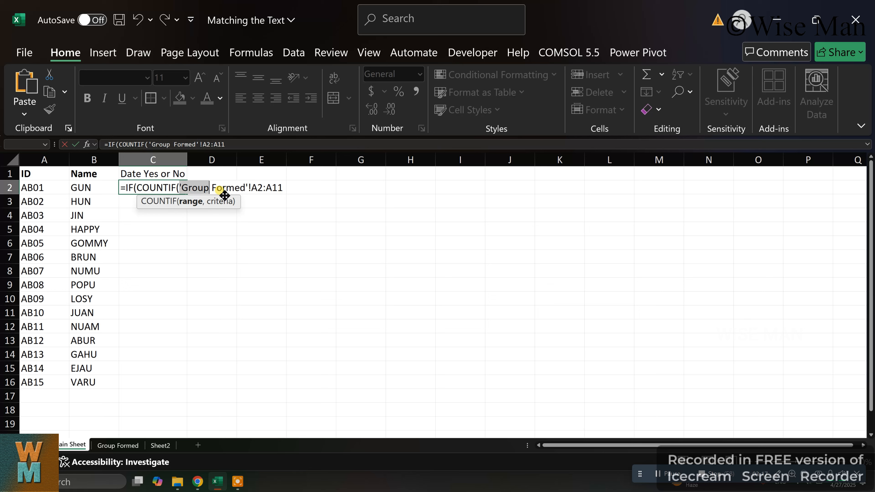
# - Complete the C2 formula with Main Sheet cell A2 as the COUNTIF criteria, returning "Yes" if the count is >0 and "No" otherwise
pyautogui.click(283, 188)
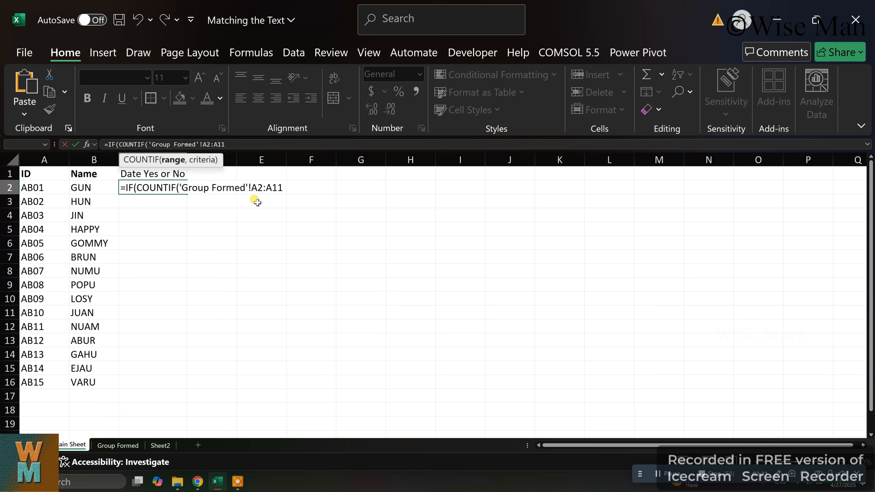
pyautogui.write(',')
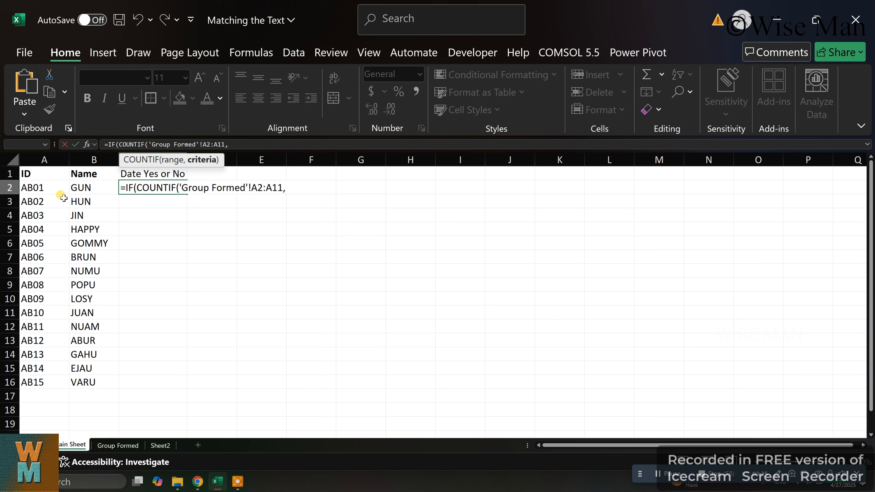
pyautogui.click(42, 187)
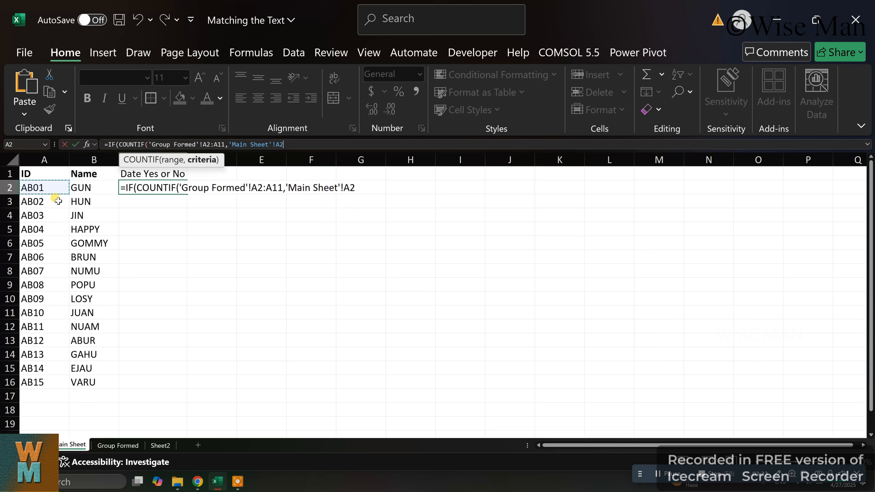
pyautogui.write(')')
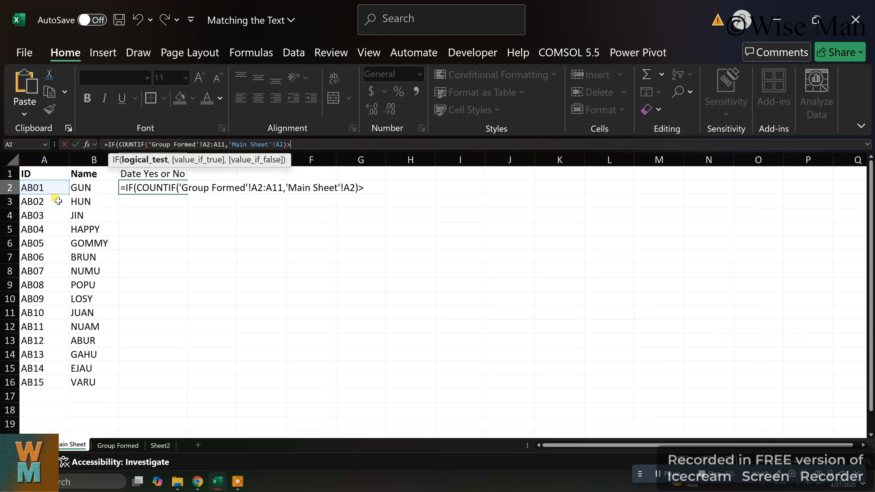
pyautogui.write('>0,"Yes')
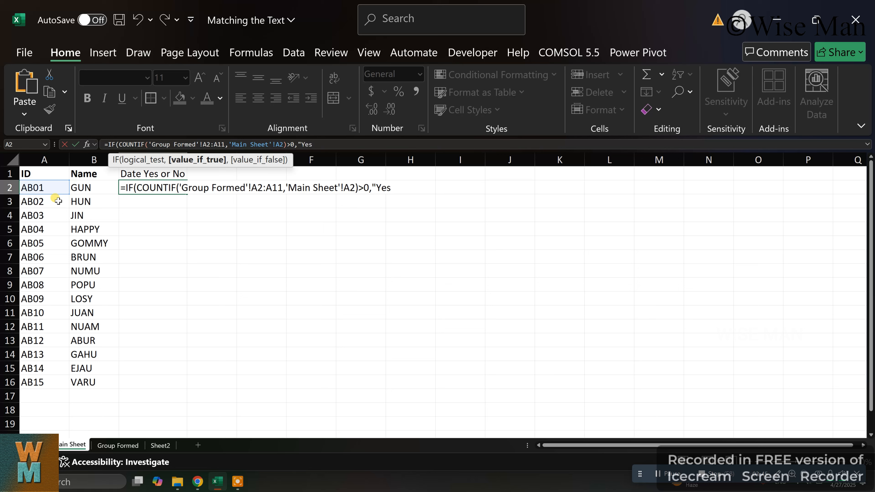
pyautogui.write('","No')
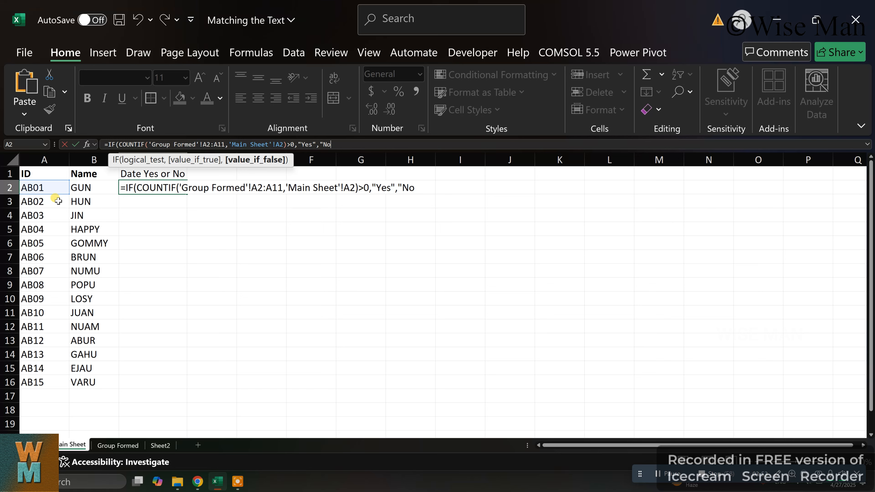
pyautogui.write('")')
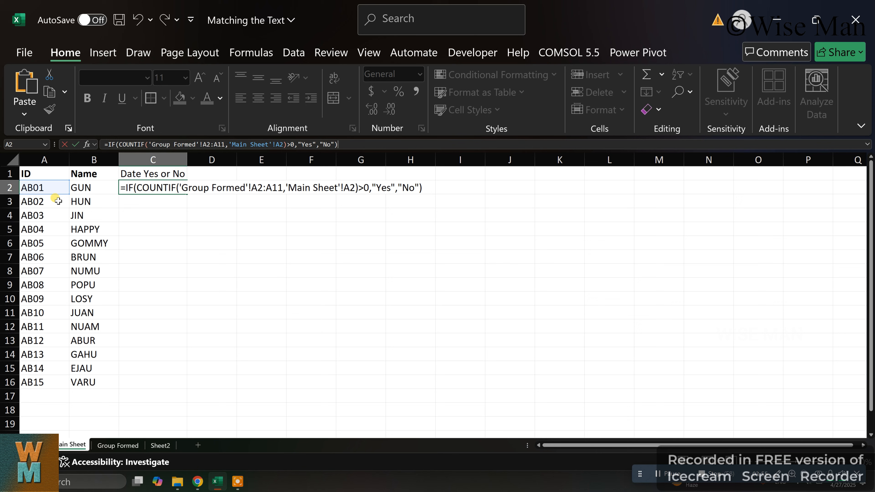
pyautogui.press('Return')
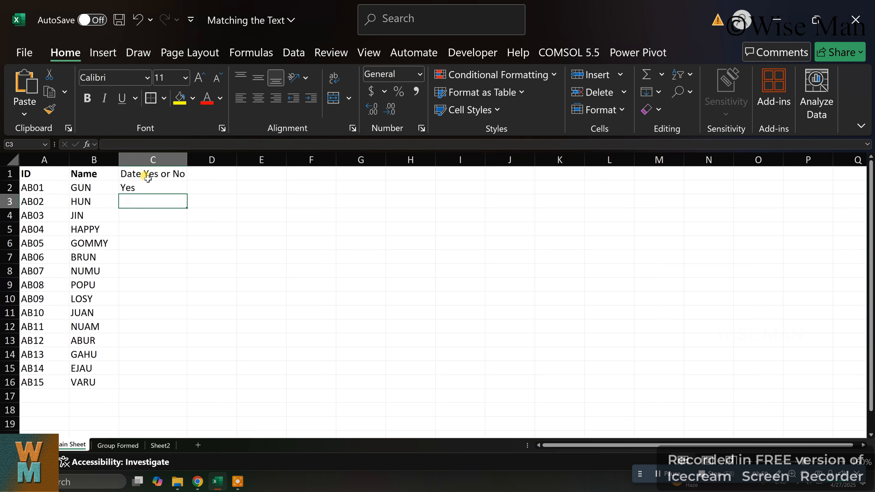
# - Check the C2 result for ID AB01 against the ID list on the Group Formed sheet
pyautogui.click(156, 188)
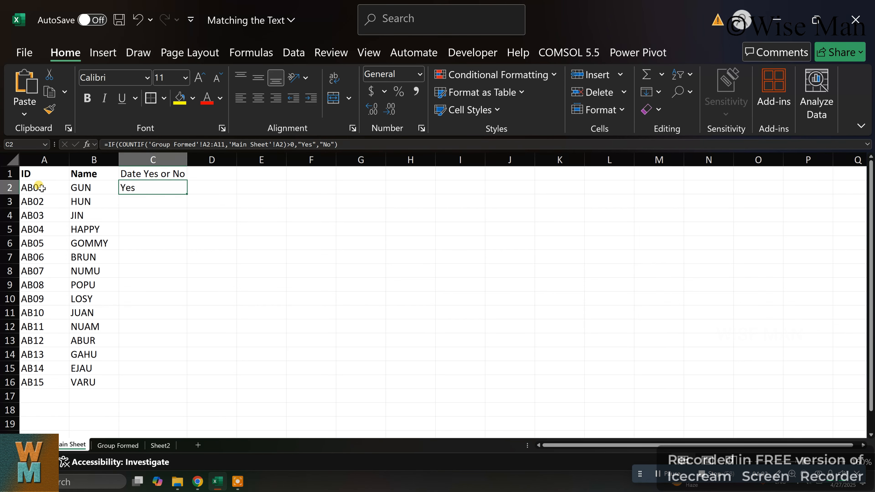
pyautogui.click(114, 445)
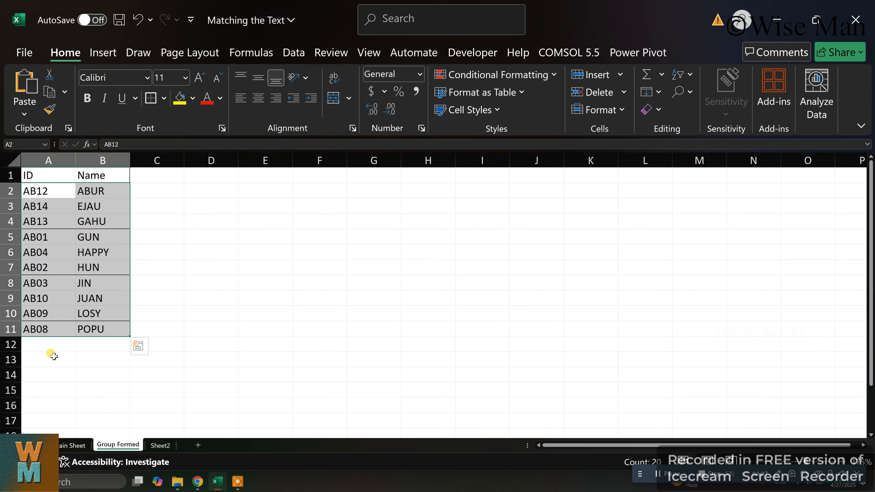
pyautogui.click(57, 237)
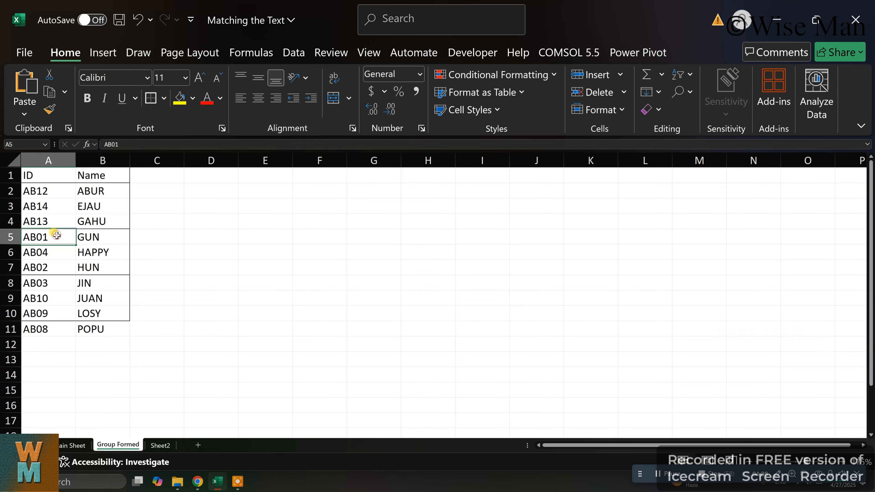
pyautogui.click(74, 444)
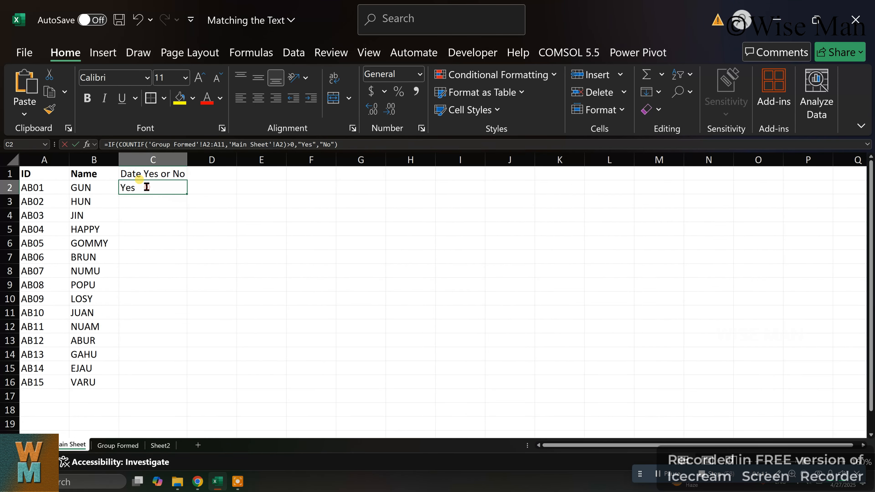
# - Make the Group Formed range in the C2 formula absolute as $A$2:$A$11 and fill the formula down to C16
pyautogui.doubleClick(144, 187)
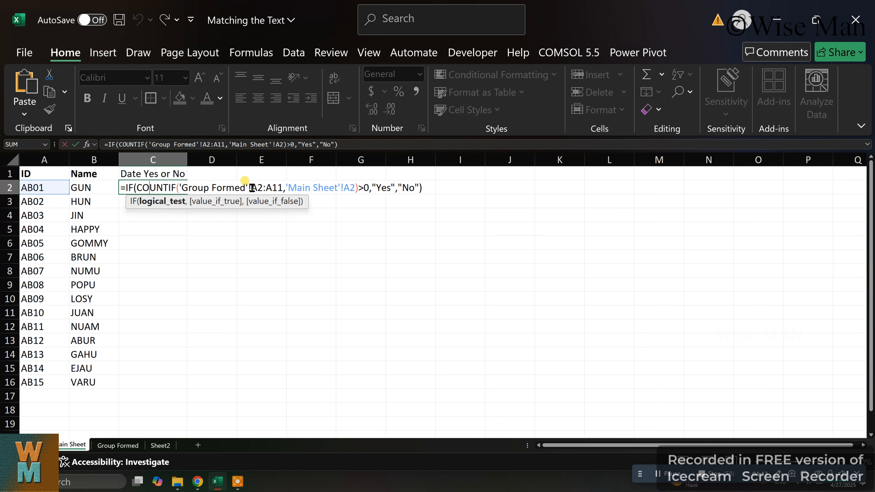
pyautogui.moveTo(251, 187); pyautogui.dragTo(283, 188)
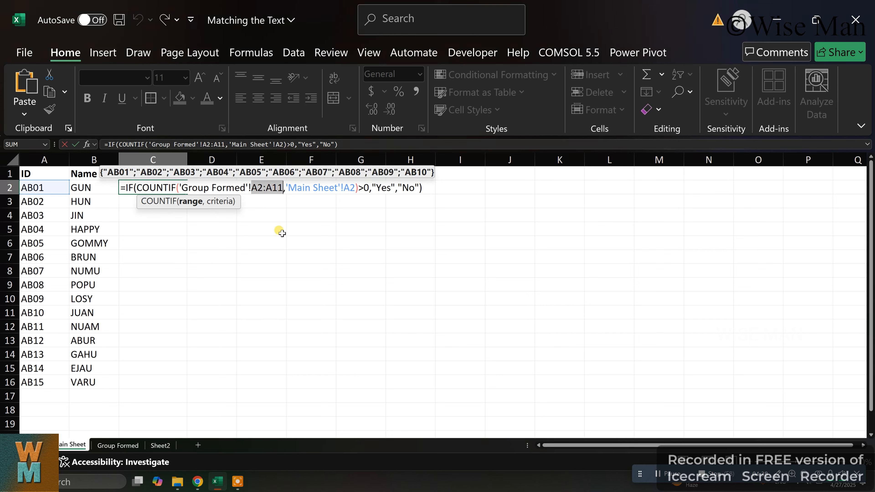
pyautogui.press('F4')
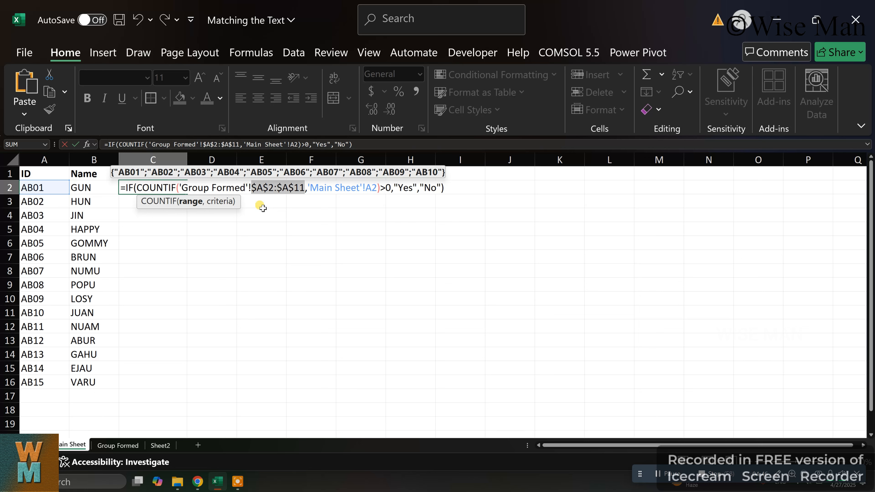
pyautogui.press('Return')
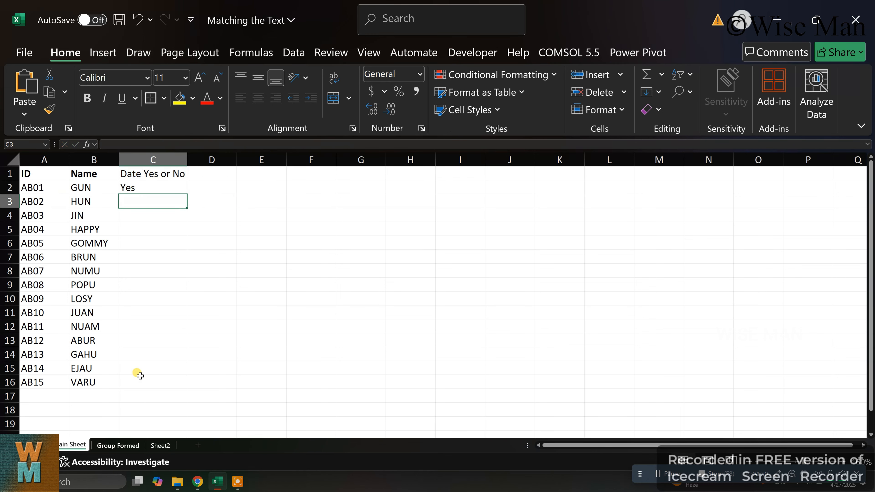
pyautogui.click(167, 187)
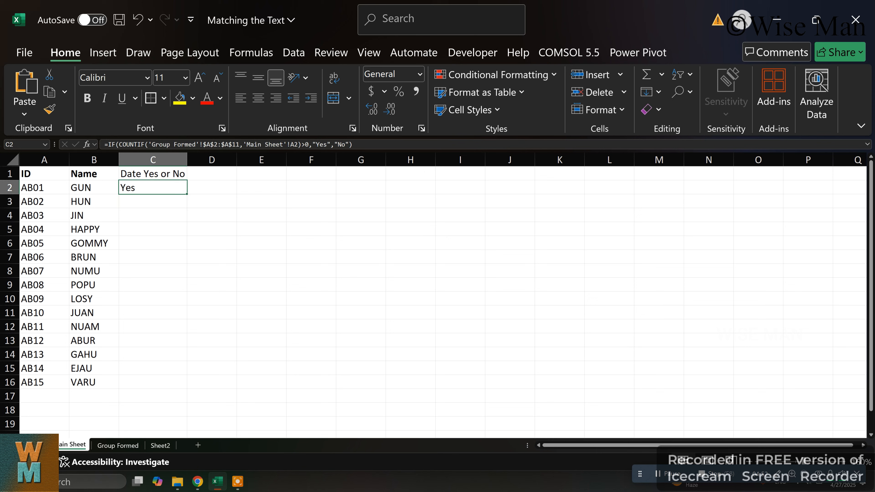
pyautogui.moveTo(187, 195); pyautogui.dragTo(175, 381)
# - Check the results for IDs AB05 to AB07 on the Main Sheet against the ID list on the Group Formed sheet
pyautogui.moveTo(141, 243); pyautogui.dragTo(141, 271)
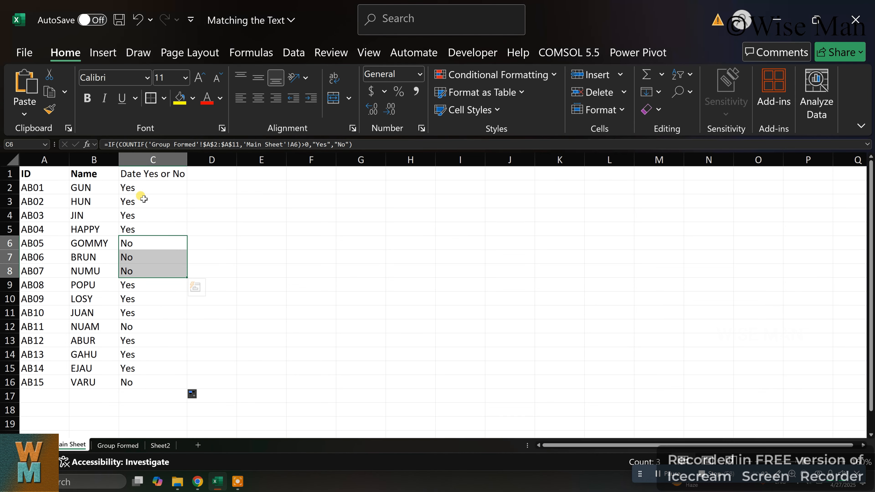
pyautogui.click(143, 187)
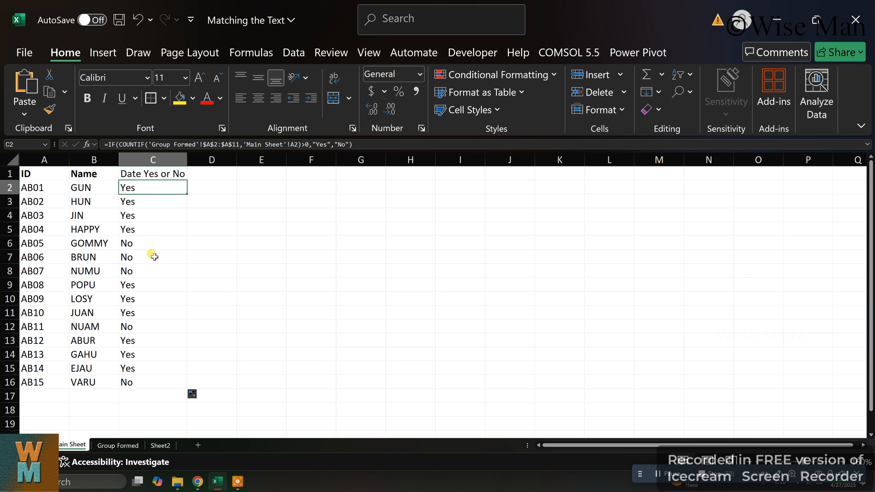
pyautogui.moveTo(153, 251); pyautogui.dragTo(165, 279)
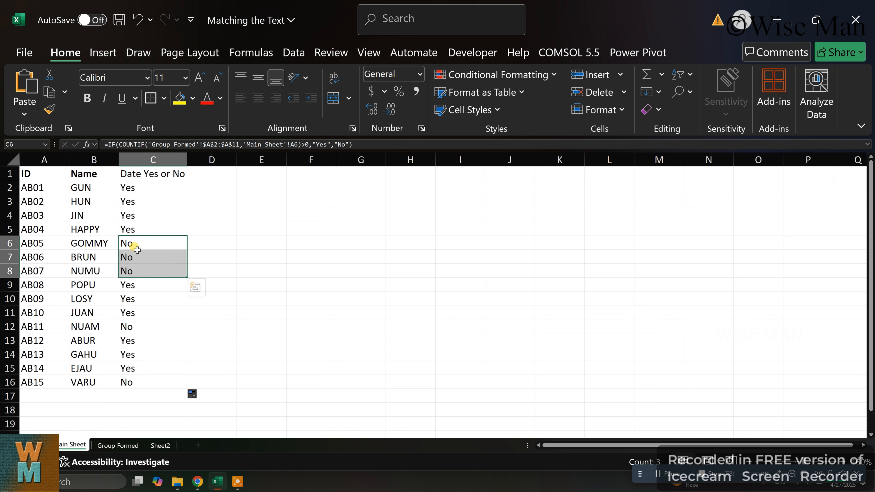
pyautogui.moveTo(142, 242); pyautogui.dragTo(157, 272)
pyautogui.moveTo(41, 243); pyautogui.dragTo(94, 268)
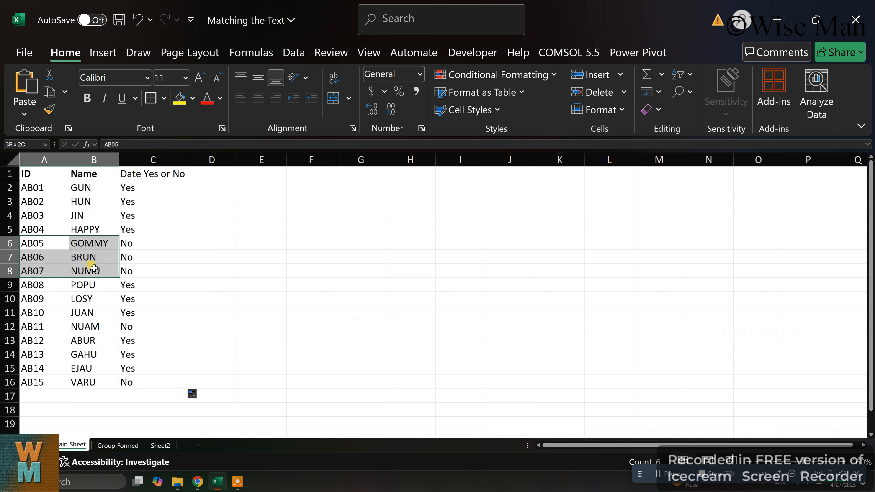
pyautogui.click(124, 446)
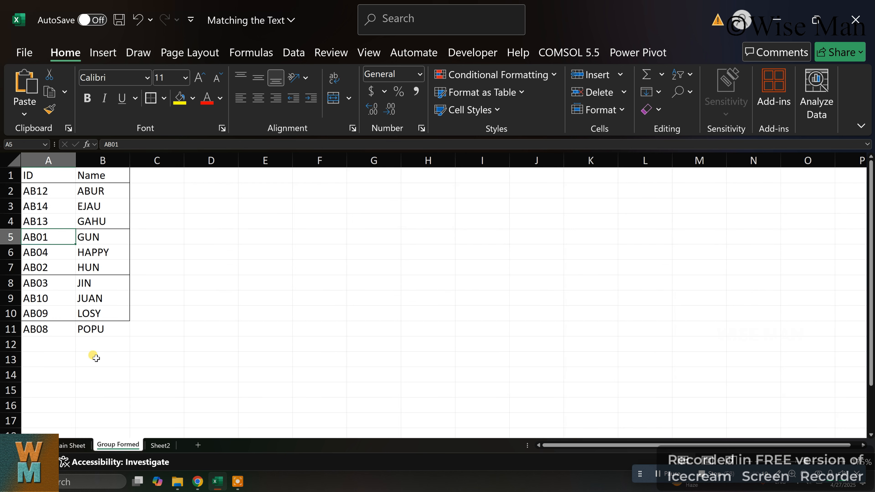
pyautogui.click(70, 445)
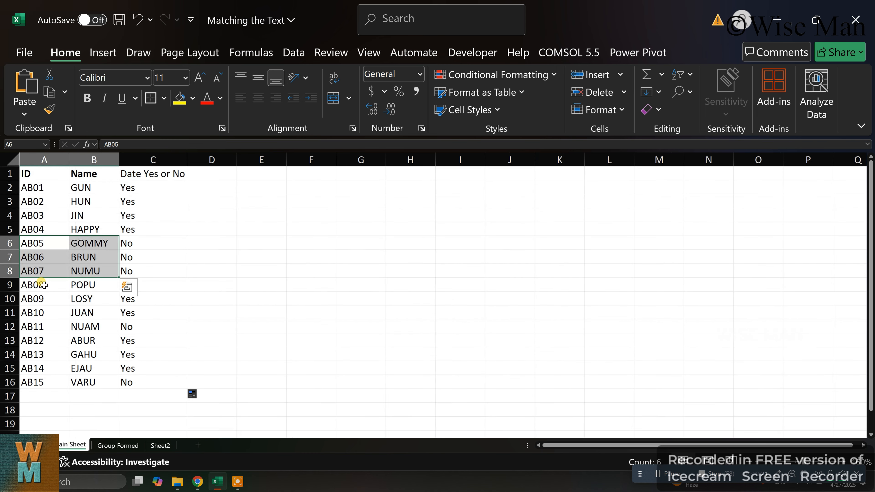
pyautogui.click(123, 446)
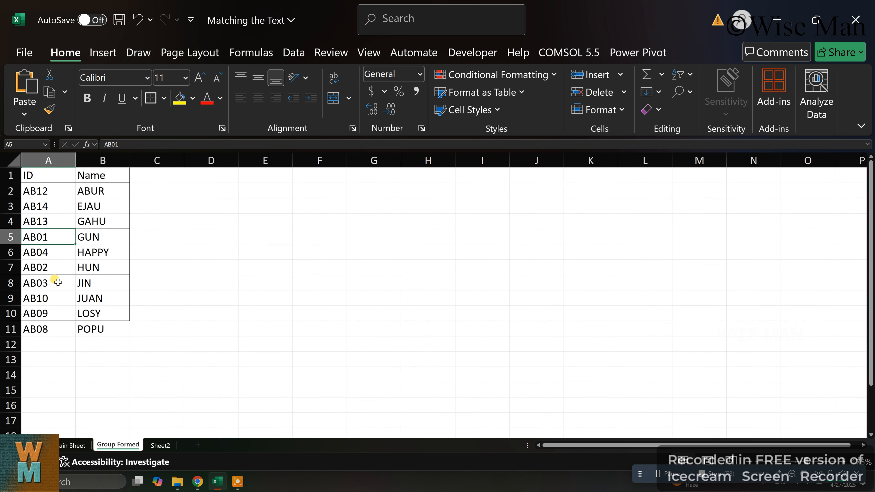
pyautogui.click(66, 445)
# - Compare the AB11 and AB15 results with the Group Formed list, and review the formula in Main Sheet cell C2
pyautogui.click(141, 299)
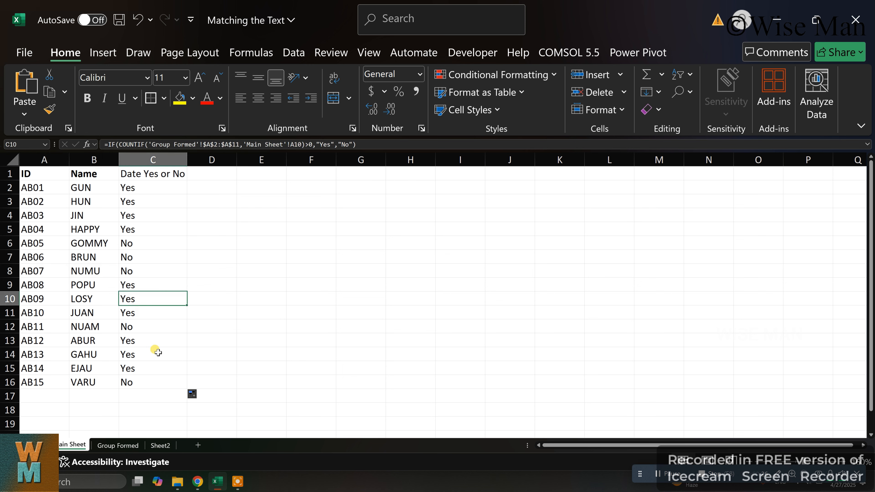
pyautogui.moveTo(128, 327); pyautogui.dragTo(26, 326)
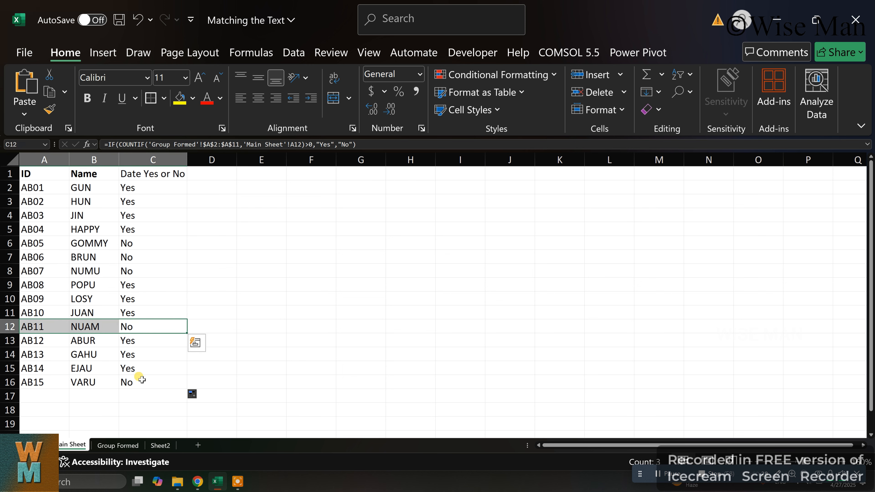
pyautogui.moveTo(65, 380); pyautogui.dragTo(152, 382)
pyautogui.click(117, 446)
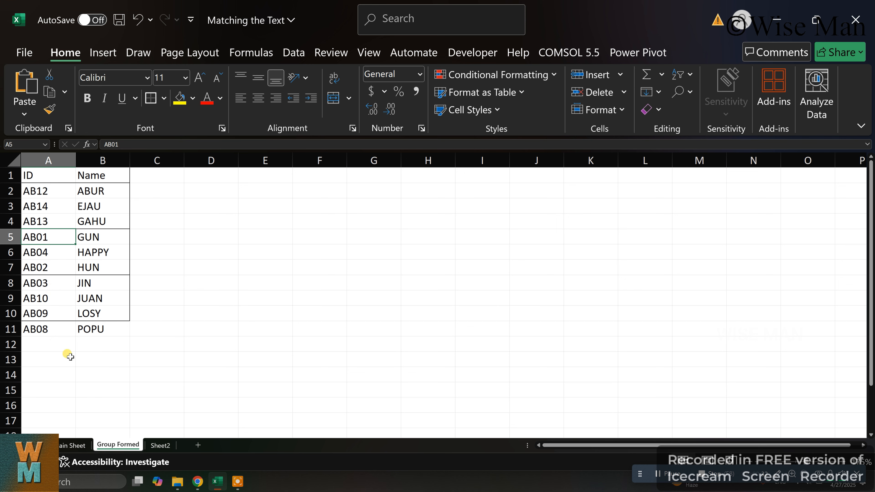
pyautogui.click(78, 445)
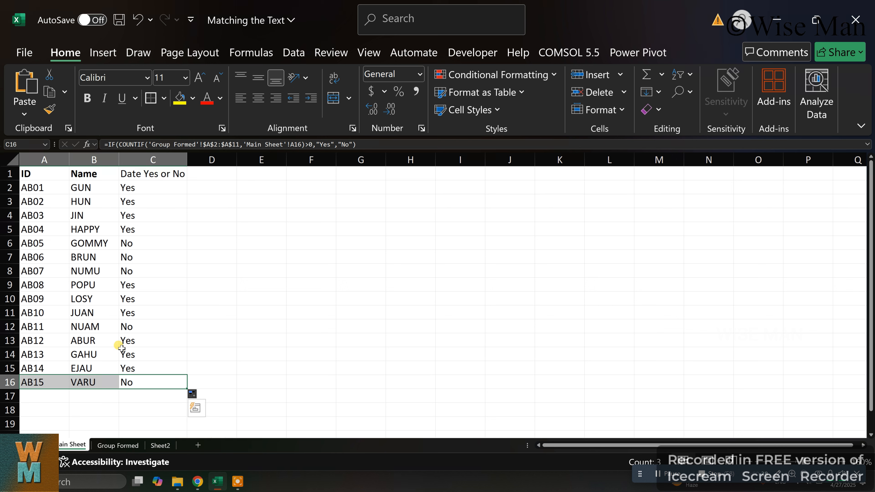
pyautogui.click(170, 189)
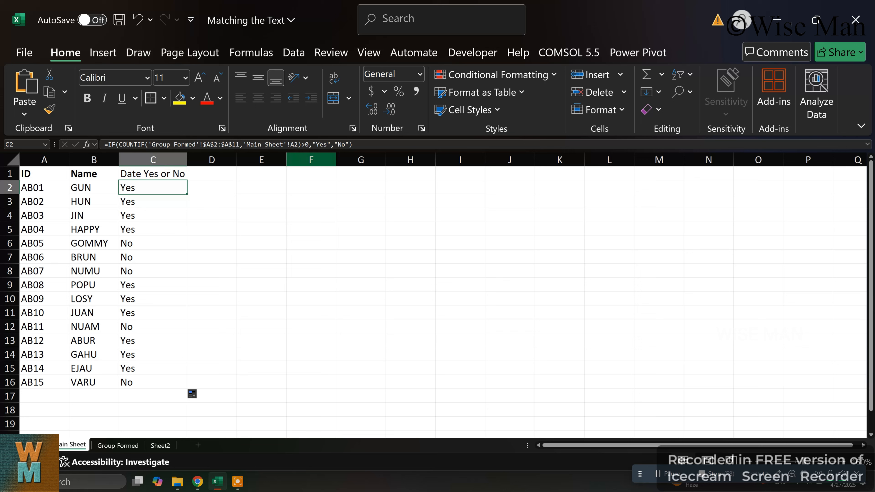
pyautogui.click(364, 142)
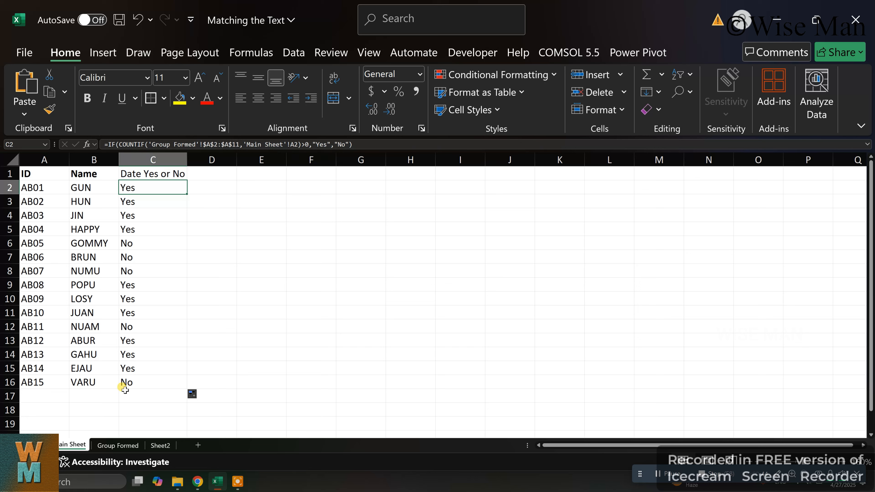